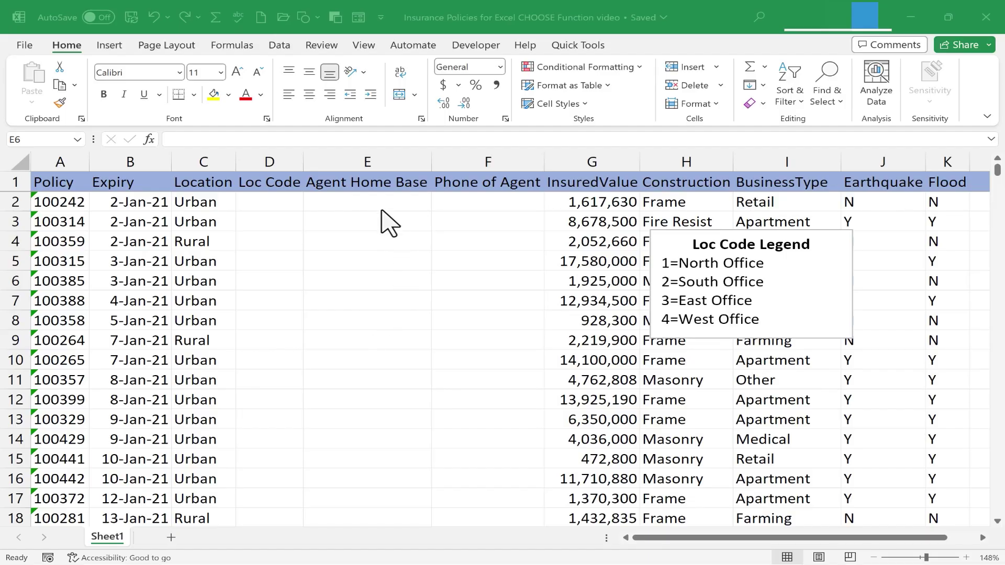
- Start a CHOOSE formula in the first Agent Home Base cell, E2, with =choose(
left_click(383, 205)
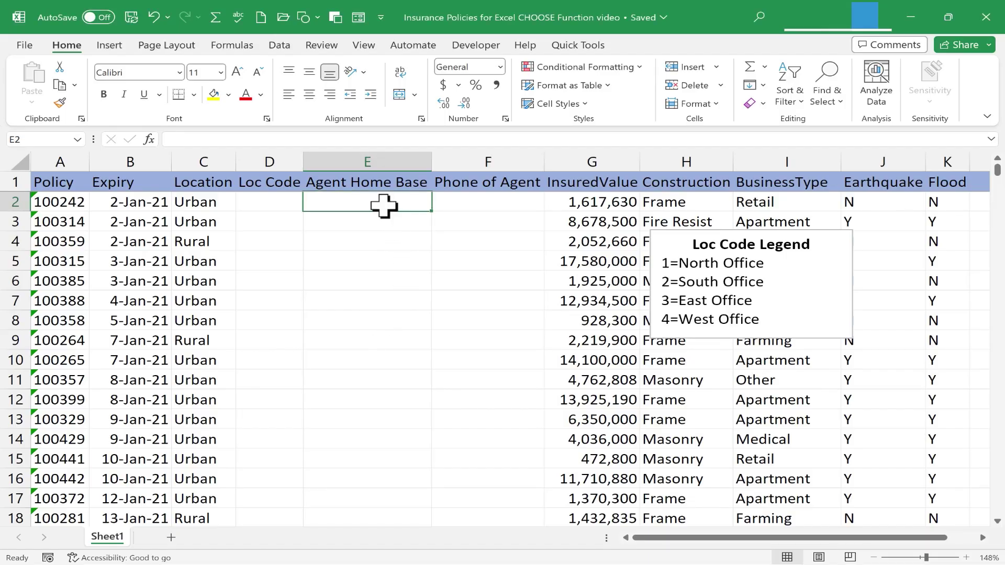
type("=")
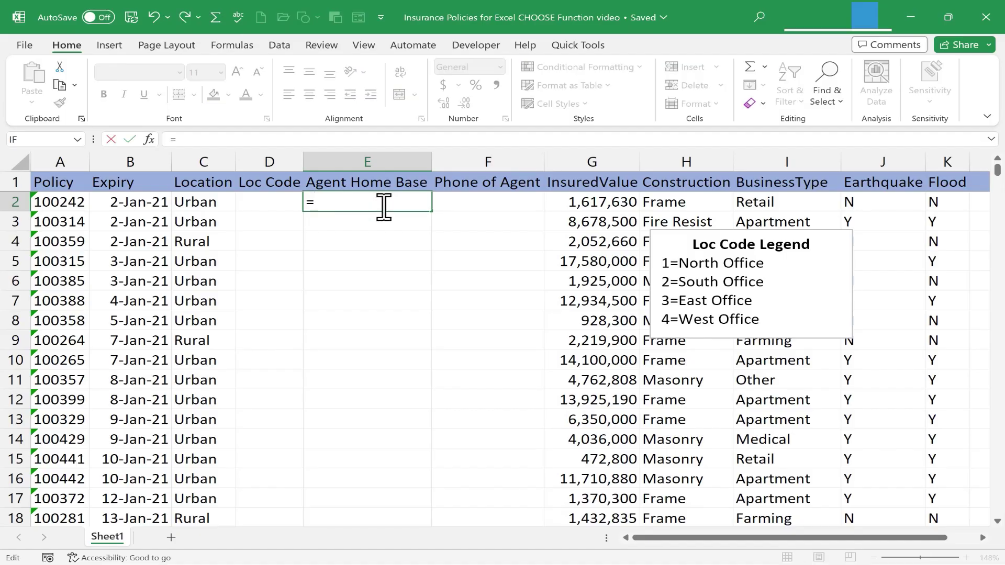
type("choose(")
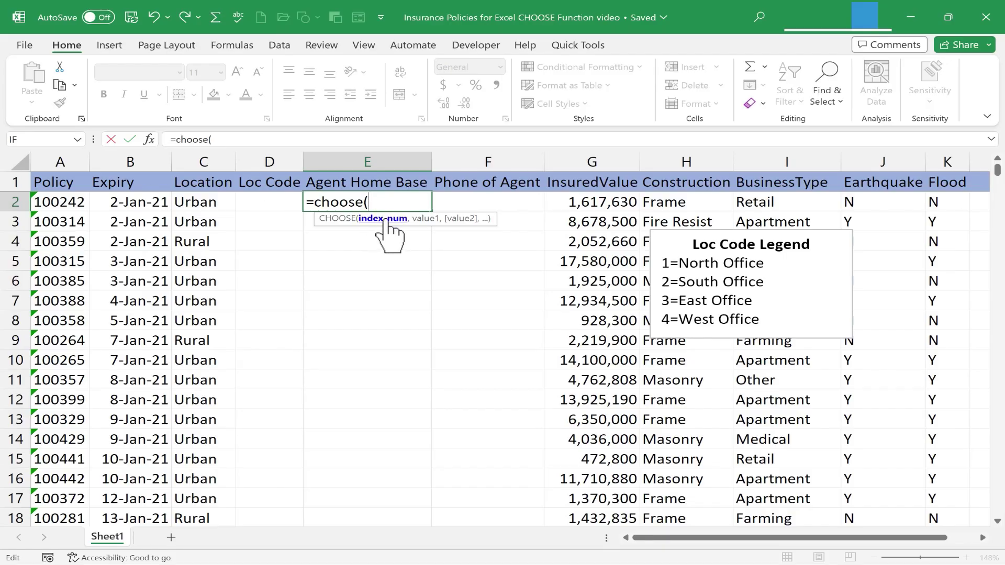
- Complete E2 as =choose(D2,"North Office","South Office","East Office","West Office")
left_click(268, 207)
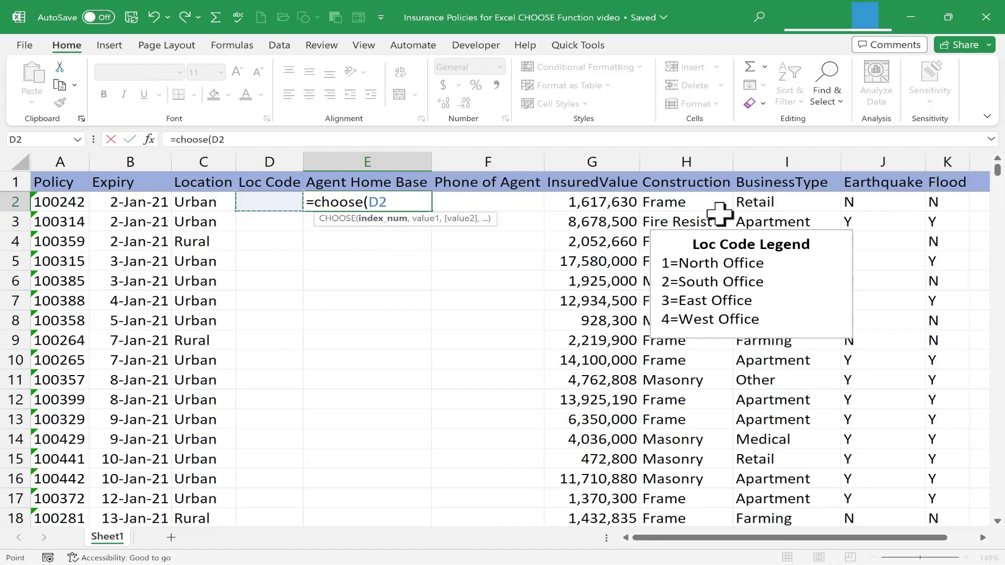
type(",")
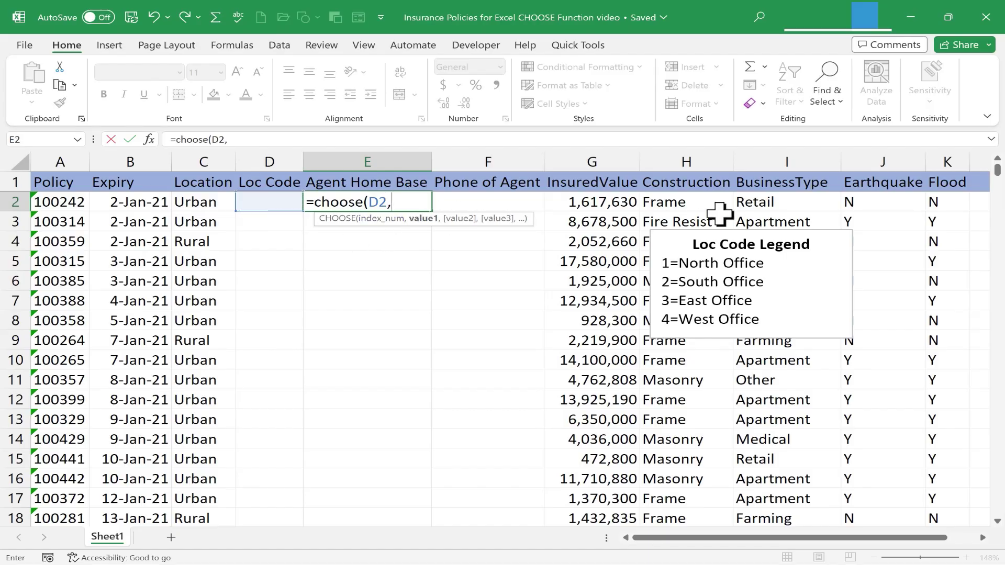
type("\"North Office")
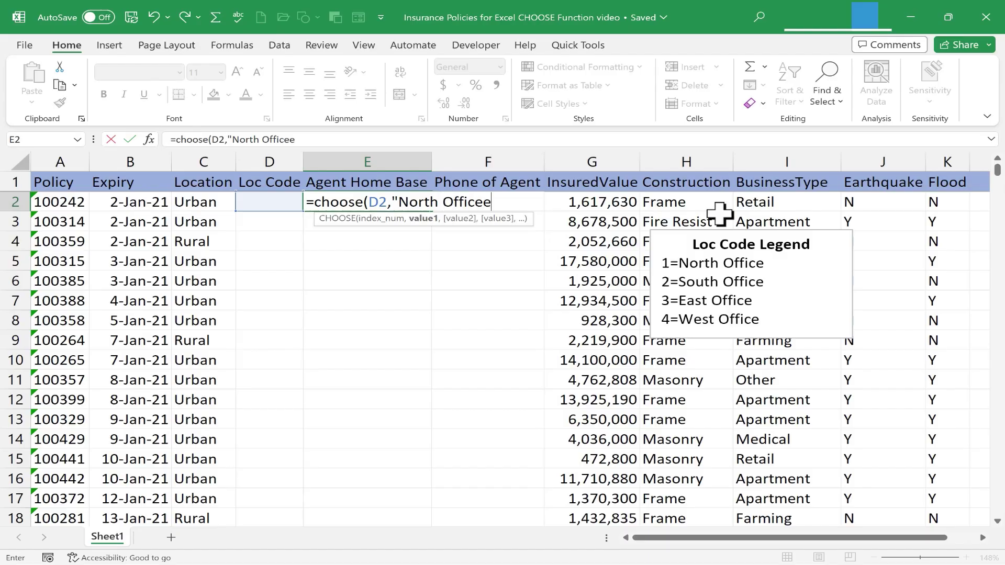
type("\",")
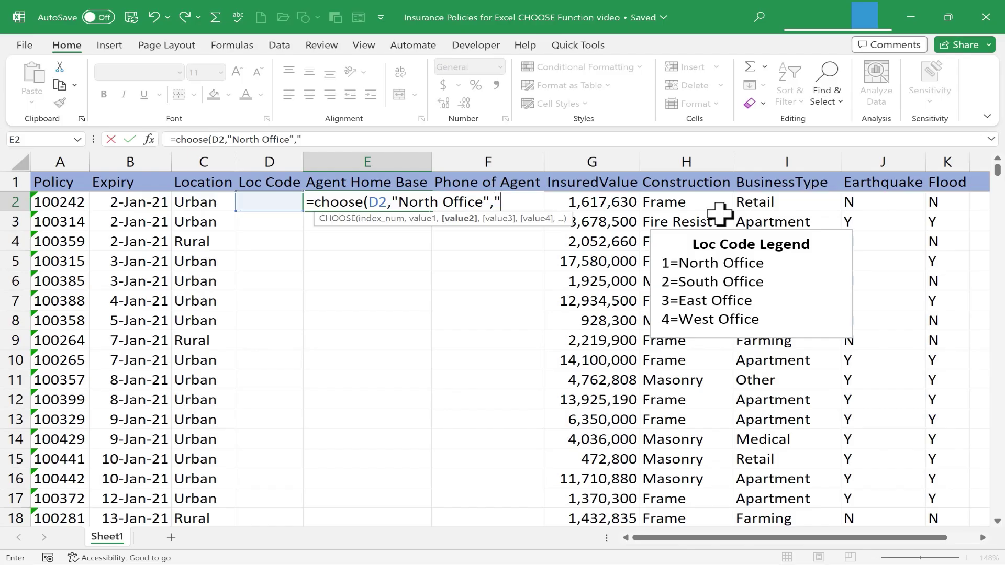
type("\"South Office\"")
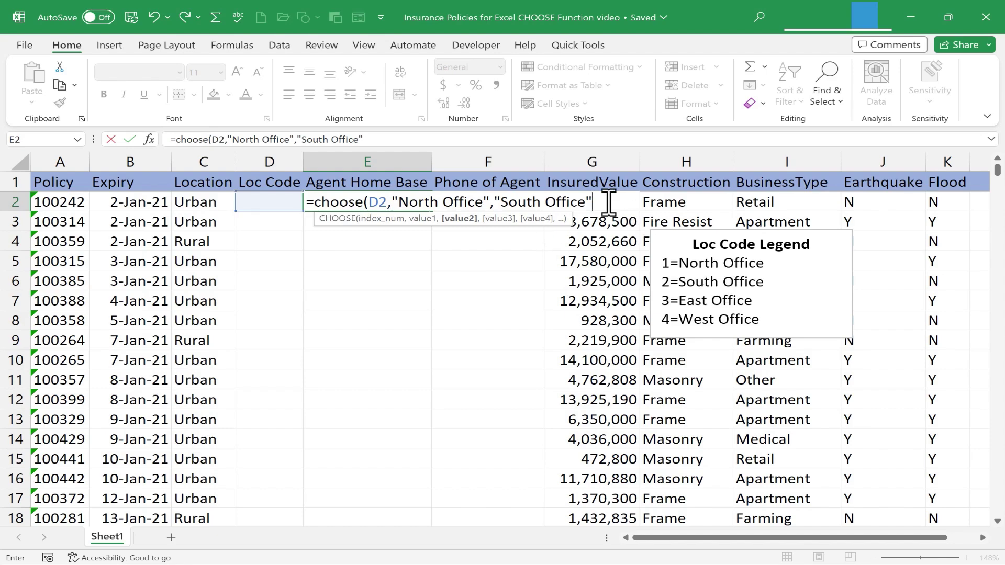
type(",\"East Office\",\"")
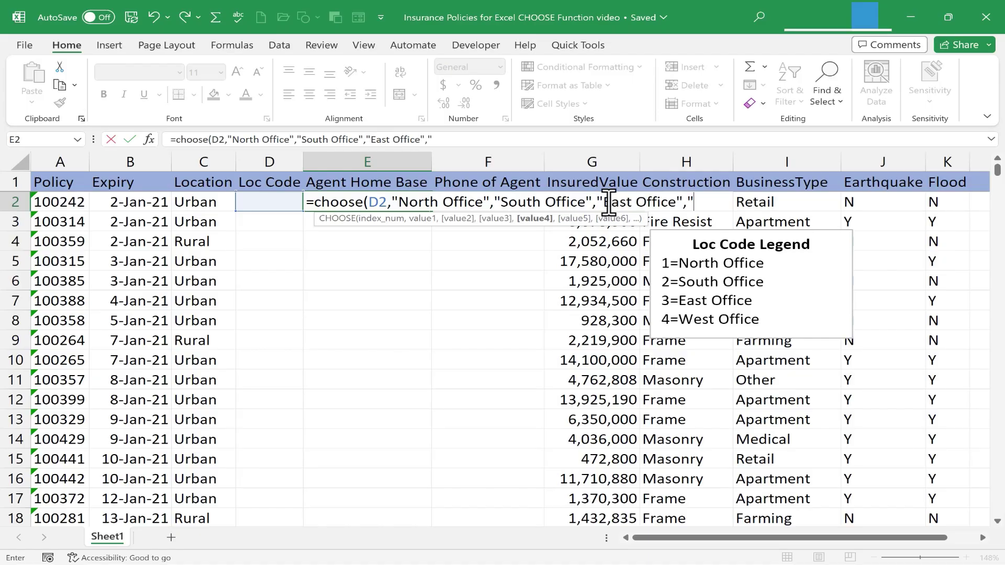
type("West Office\"")
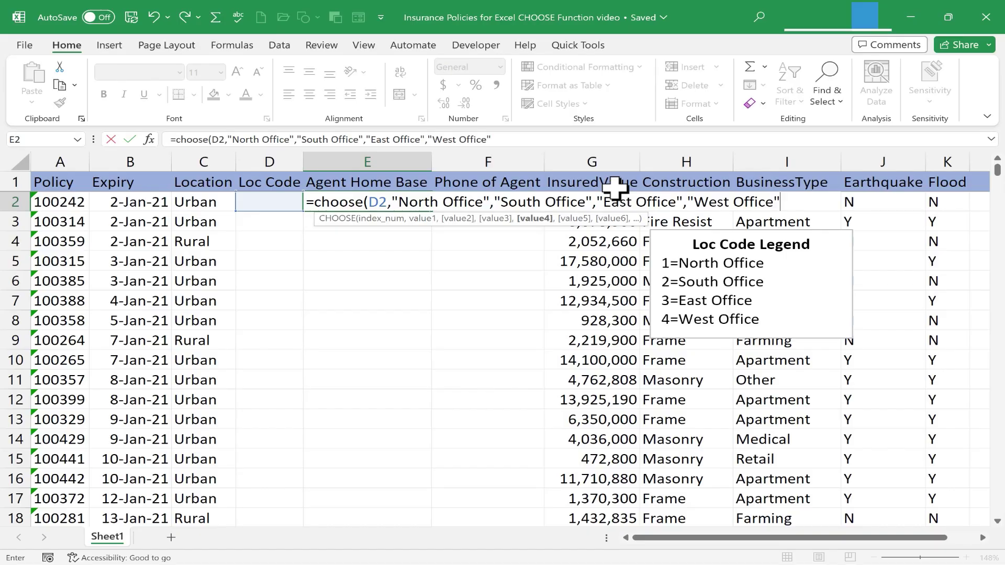
type(")")
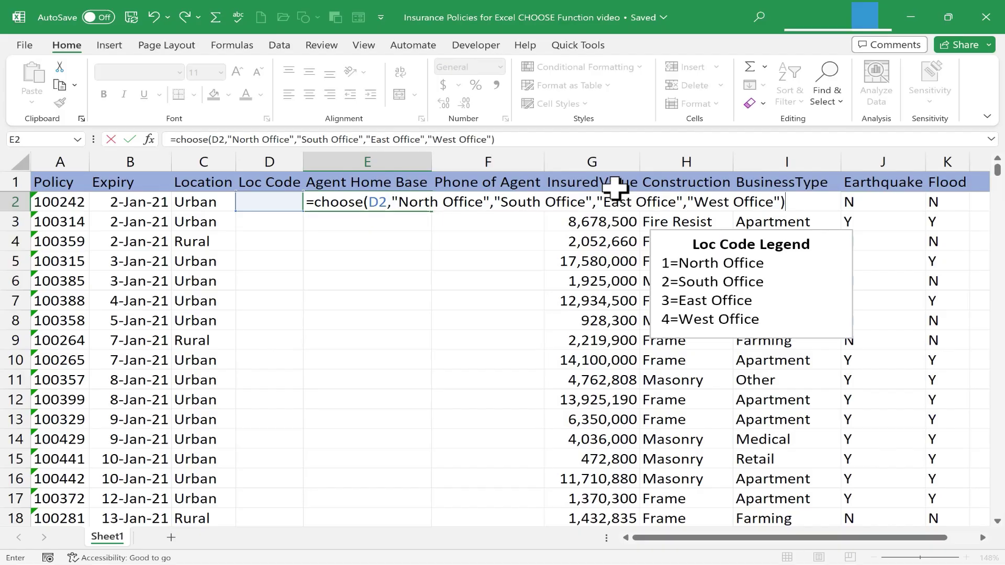
key("Return")
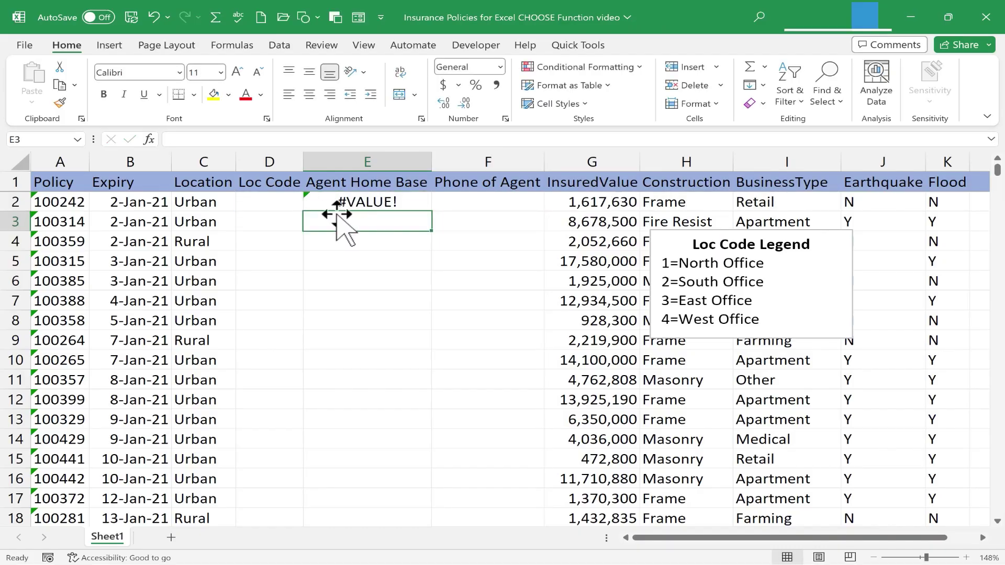
- Enter test Loc Code 1 in D2 and check the result in E2
left_click(272, 208)
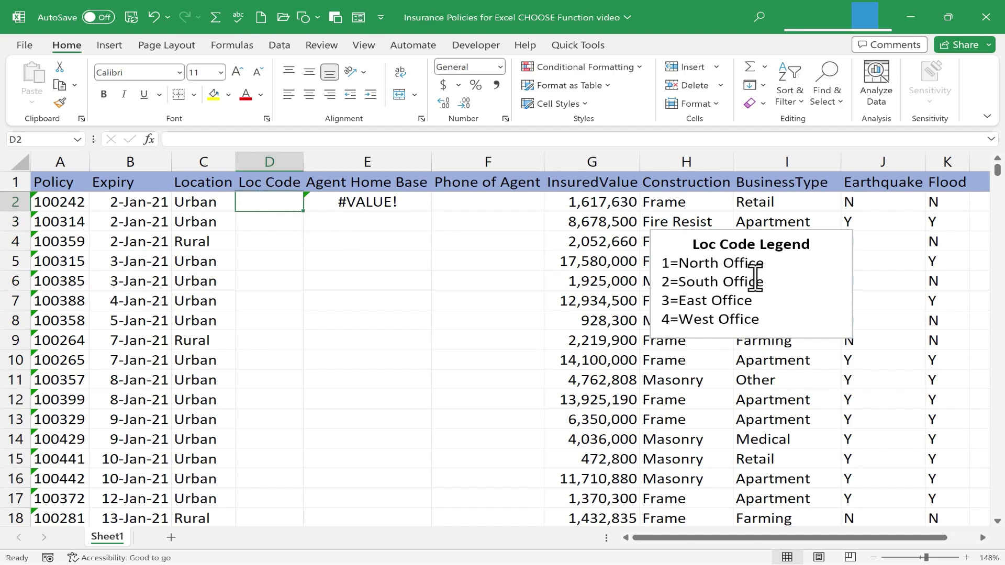
type("1")
key("Return")
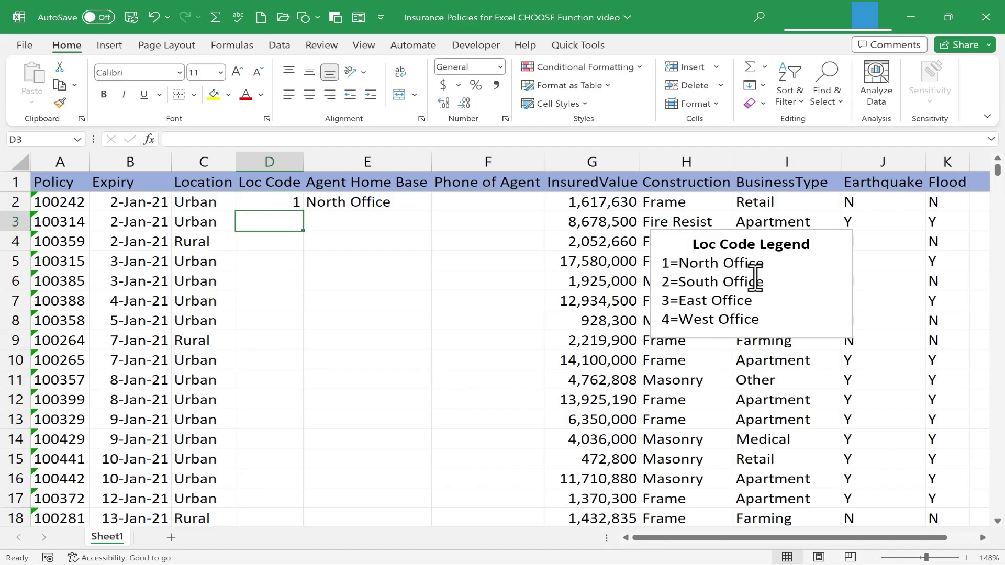
key("Up")
key("Right")
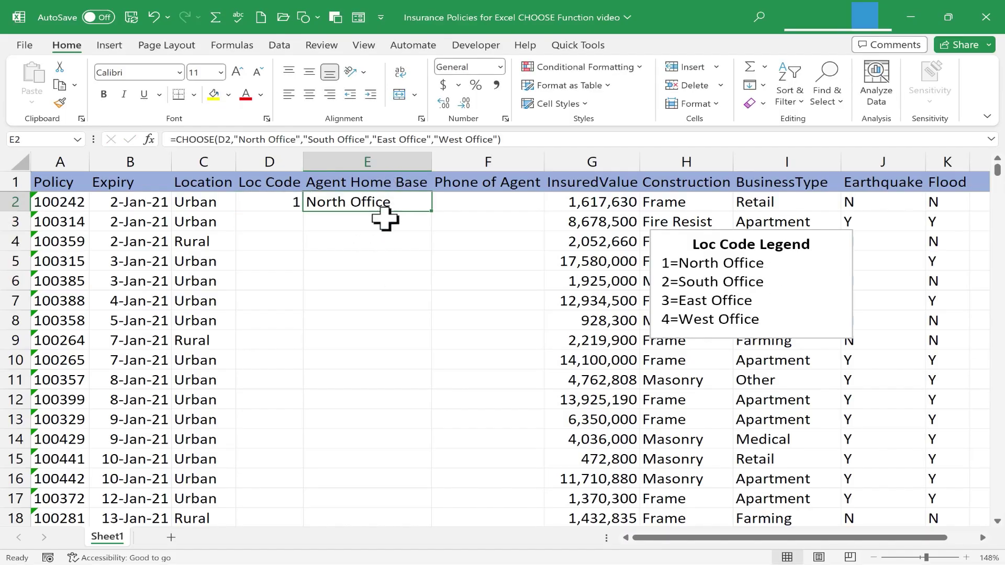
- Change D2 to code 3 so E2 shows East Office, and copy the formula down column E
left_click(277, 199)
type("3")
key("Return")
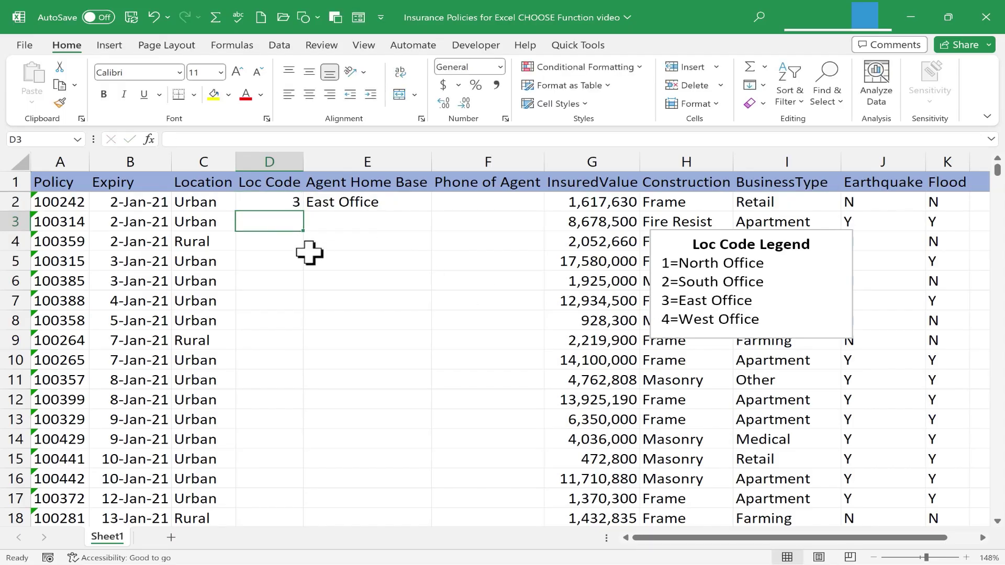
key("Up")
key("Right")
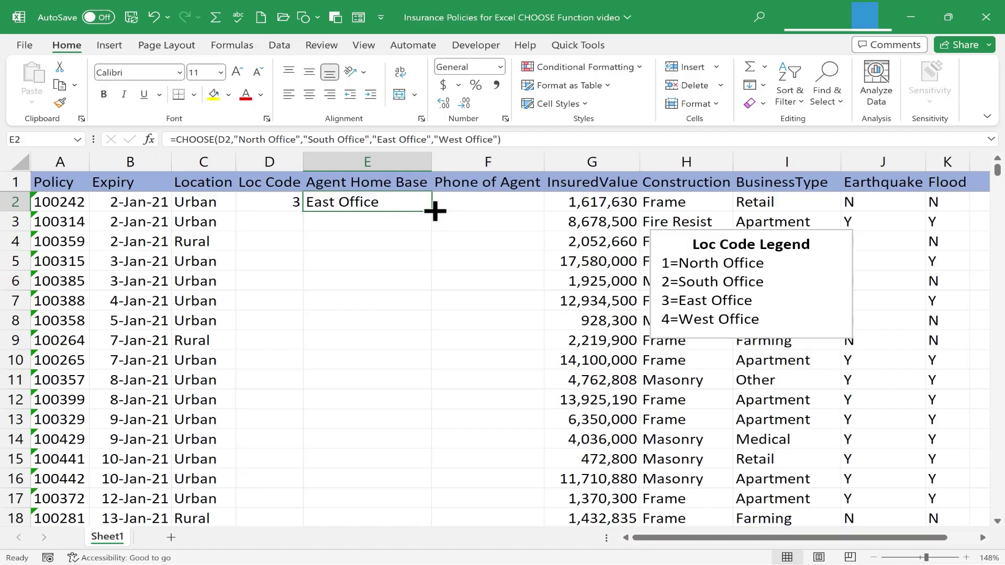
double_click(434, 211)
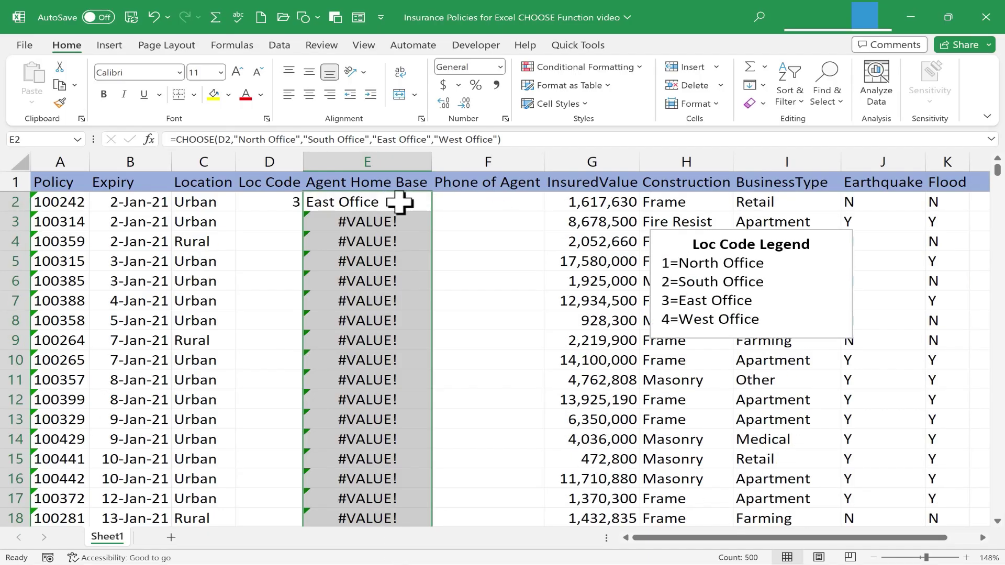
left_click(496, 207)
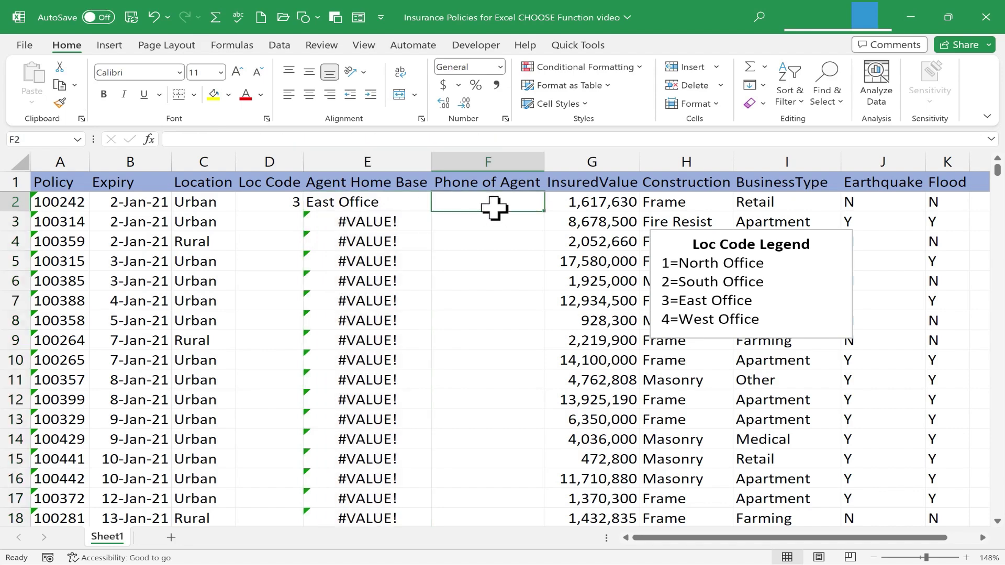
type("=choose(")
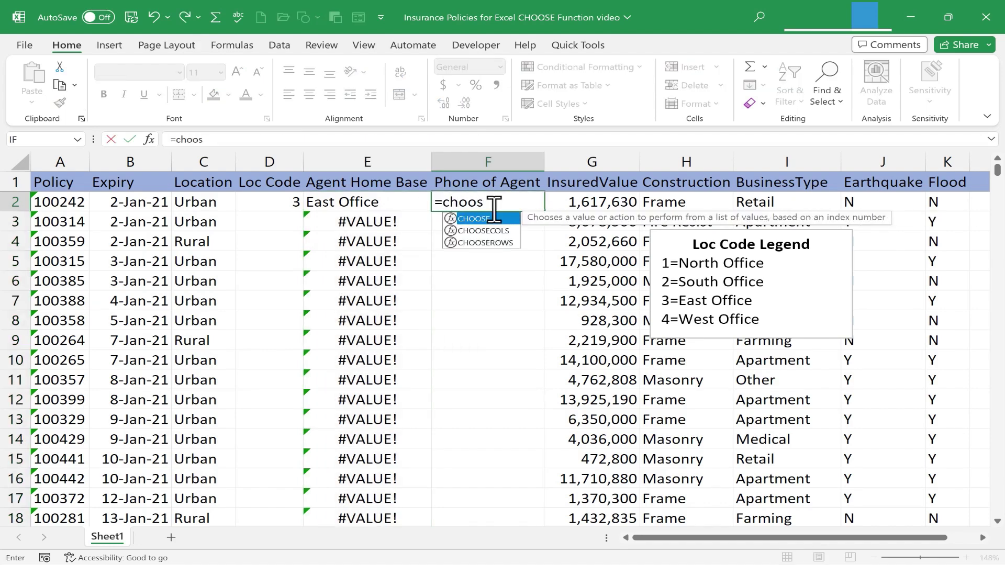
left_click(274, 206)
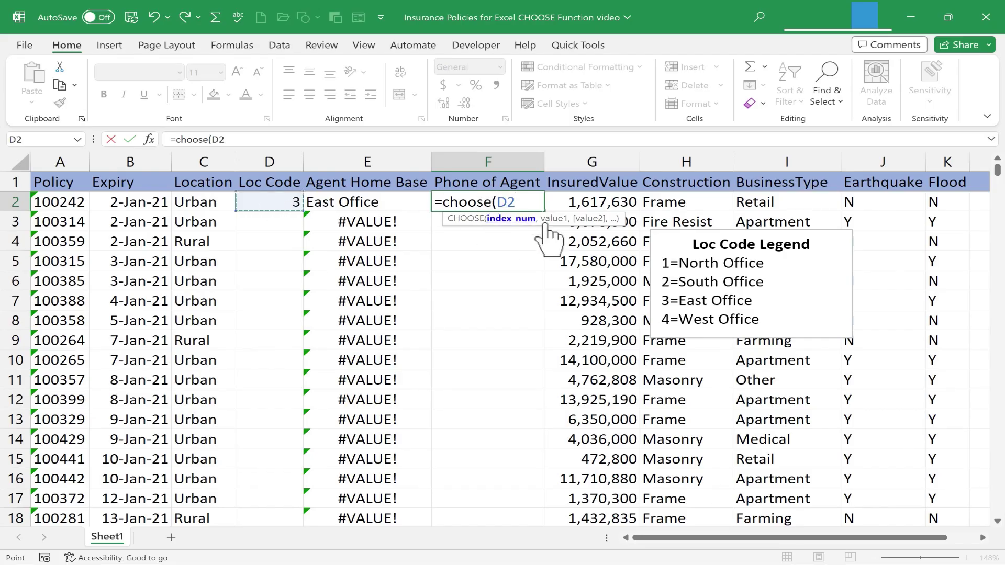
type(",")
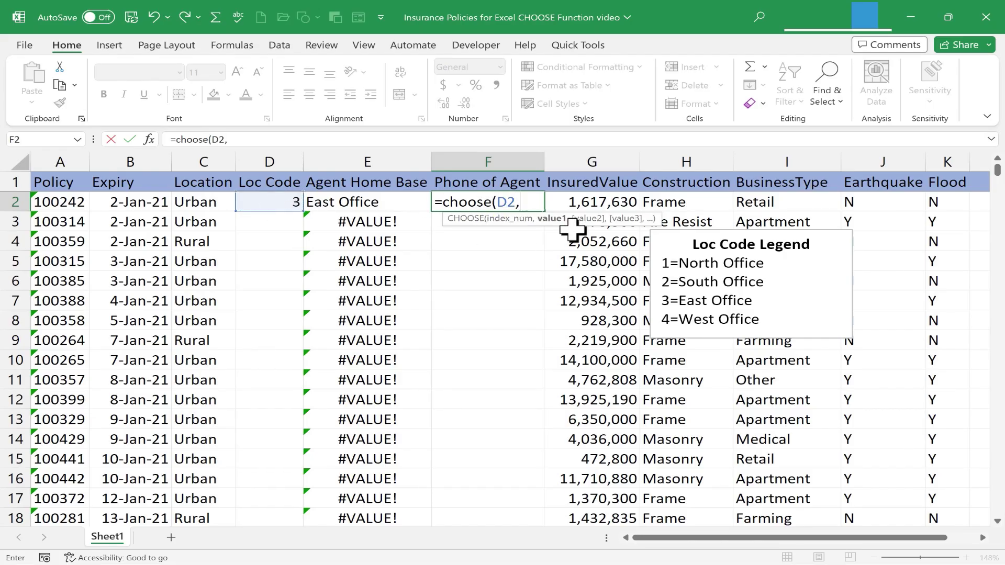
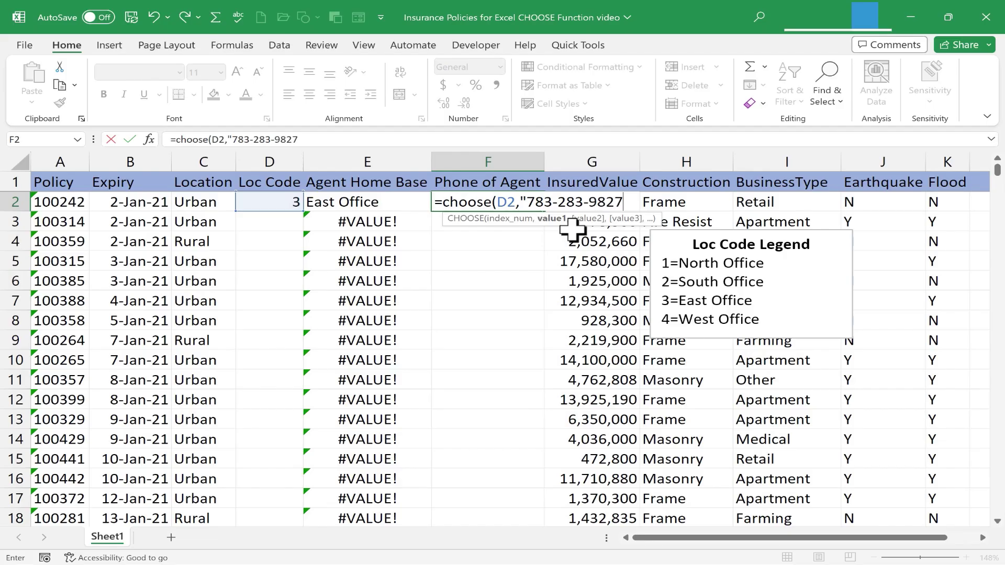
type("\",")
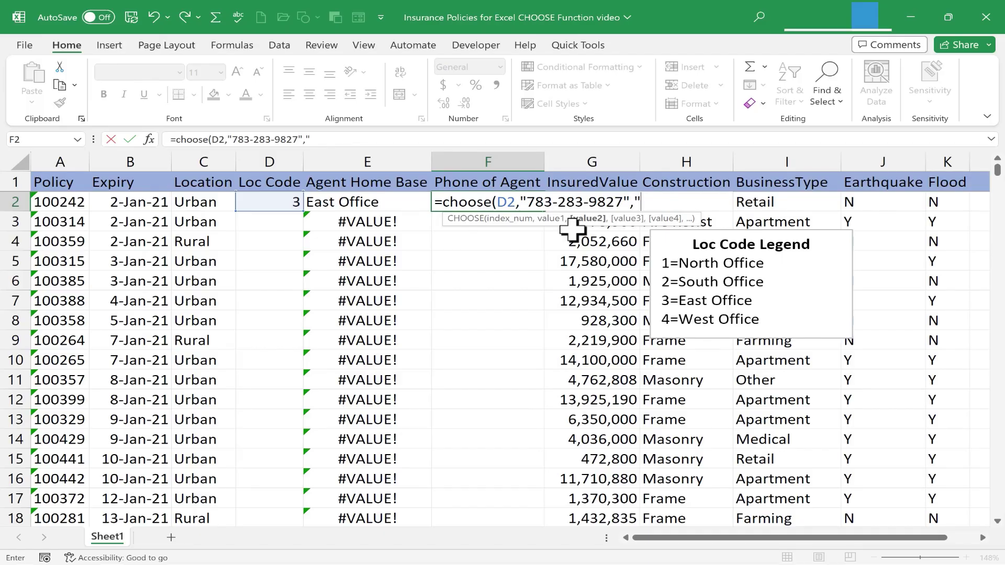
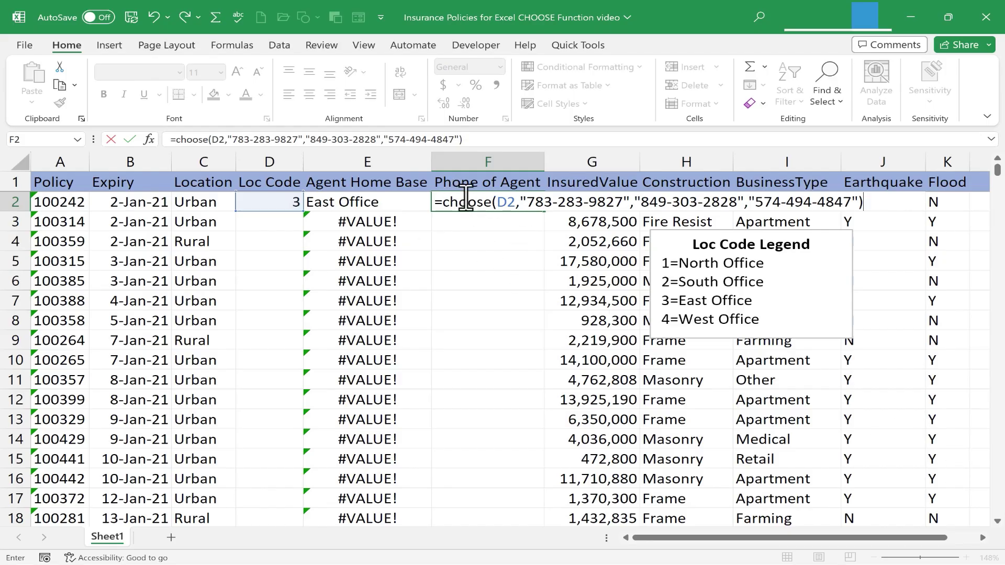
key("Return")
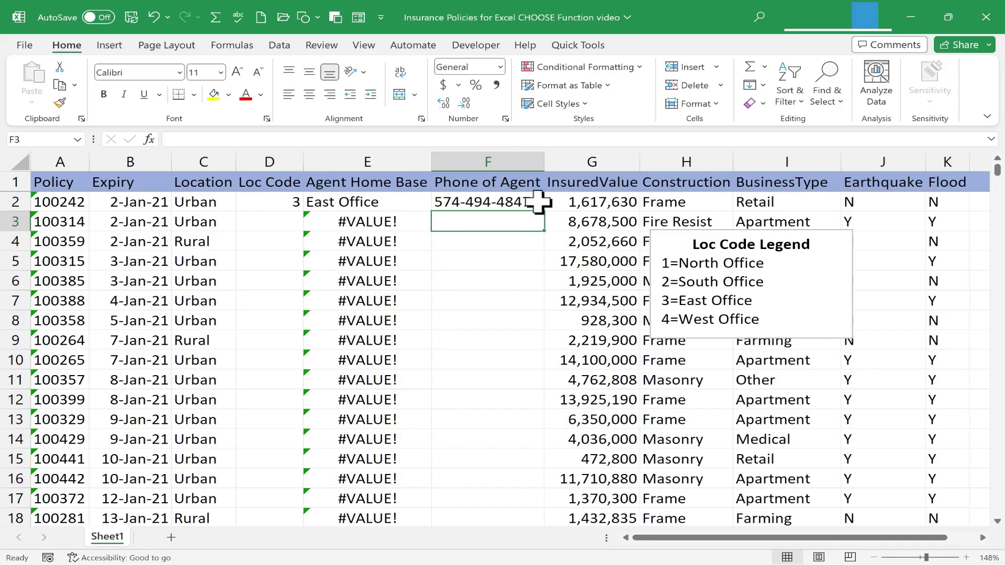
key("Up")
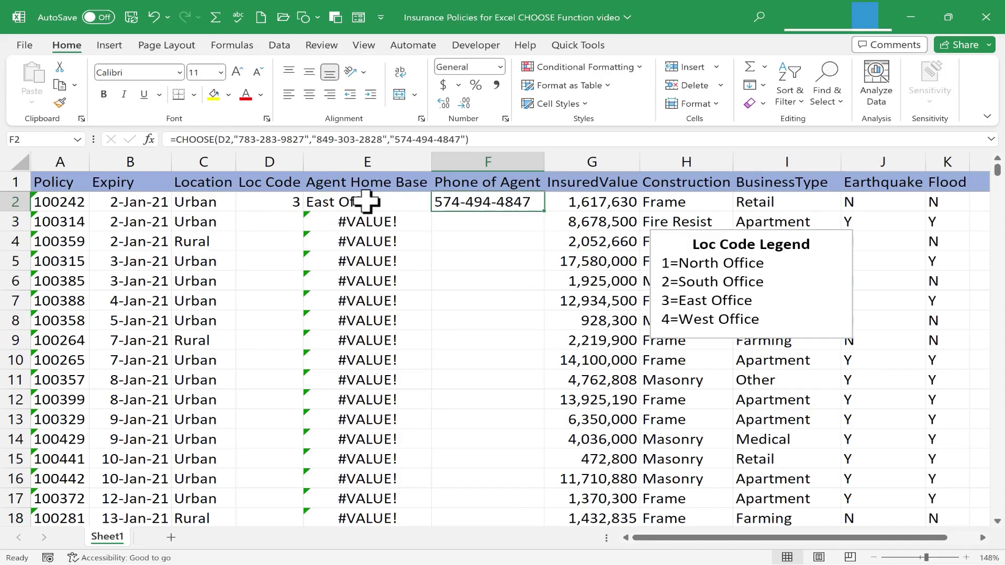
- Copy the phone formula down column F and enter Loc Codes 4, 1, 2, 2 from D3
double_click(548, 215)
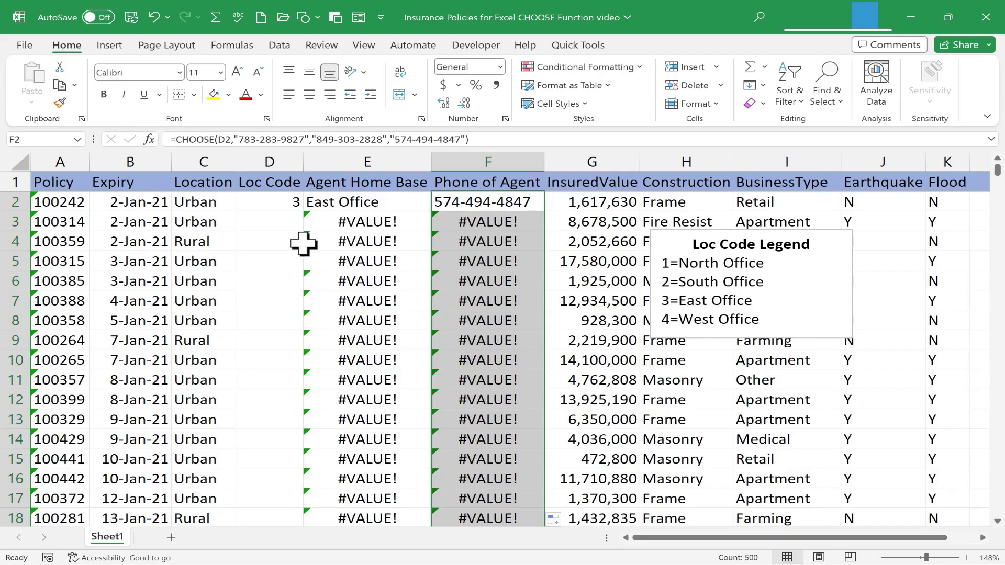
left_click(274, 222)
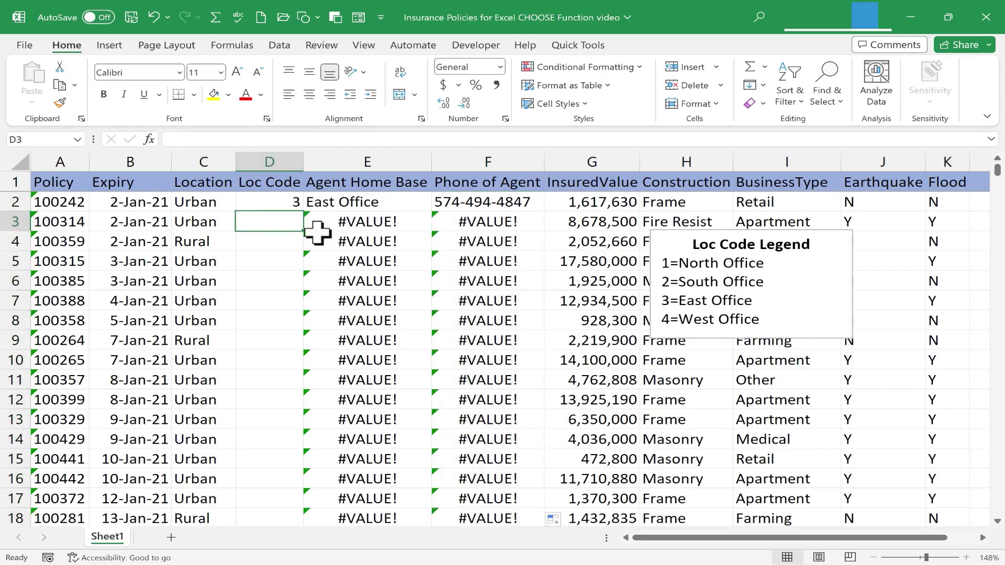
type("4")
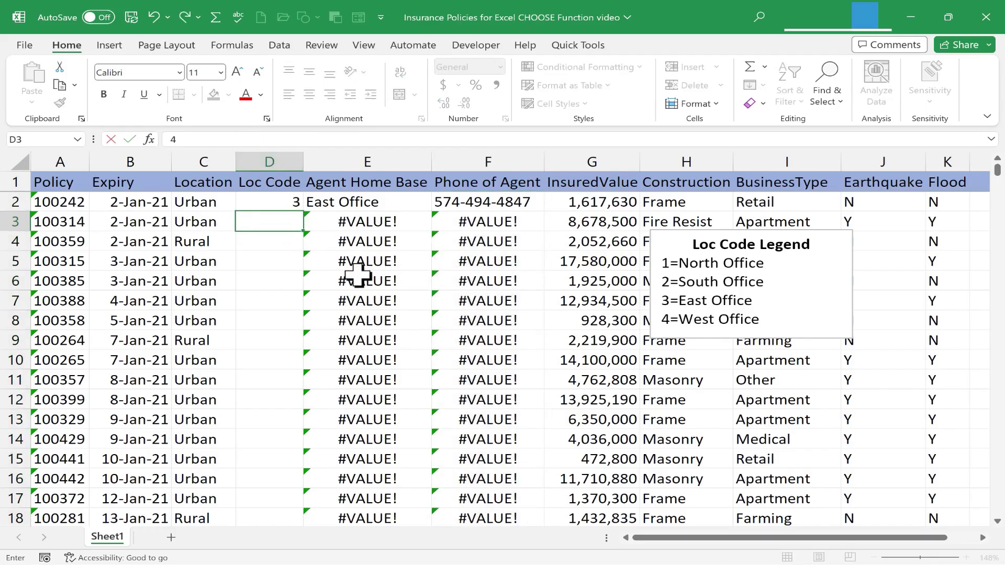
key("Return")
type("1")
key("Return")
type("2")
key("Return")
type("2")
key("Return")
- Continue column D with Loc Codes 1, 3, 4, 3, 4 and 12
type("1")
key("Return")
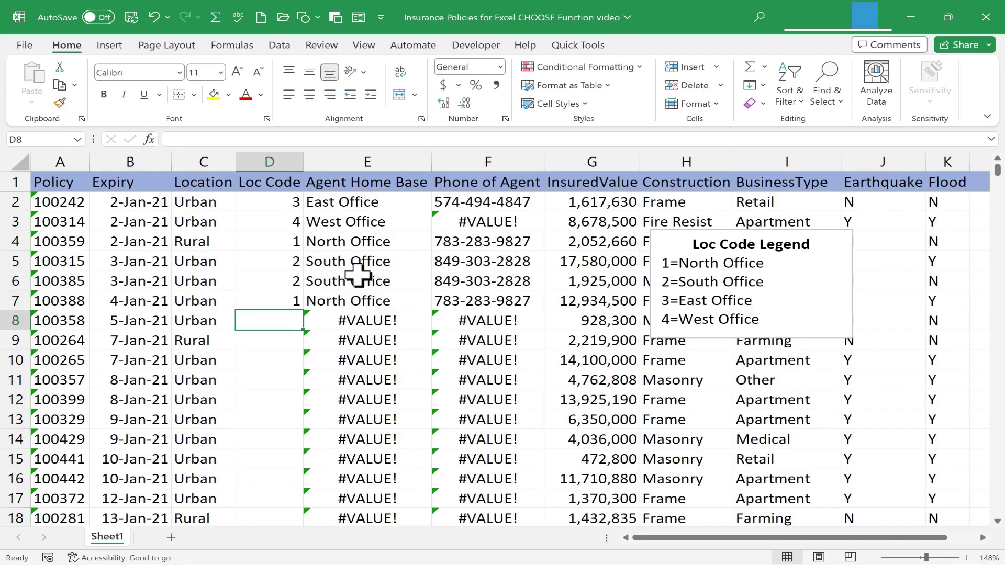
type("3")
key("Return")
type("4")
key("Return")
type("3")
key("Return")
type("4")
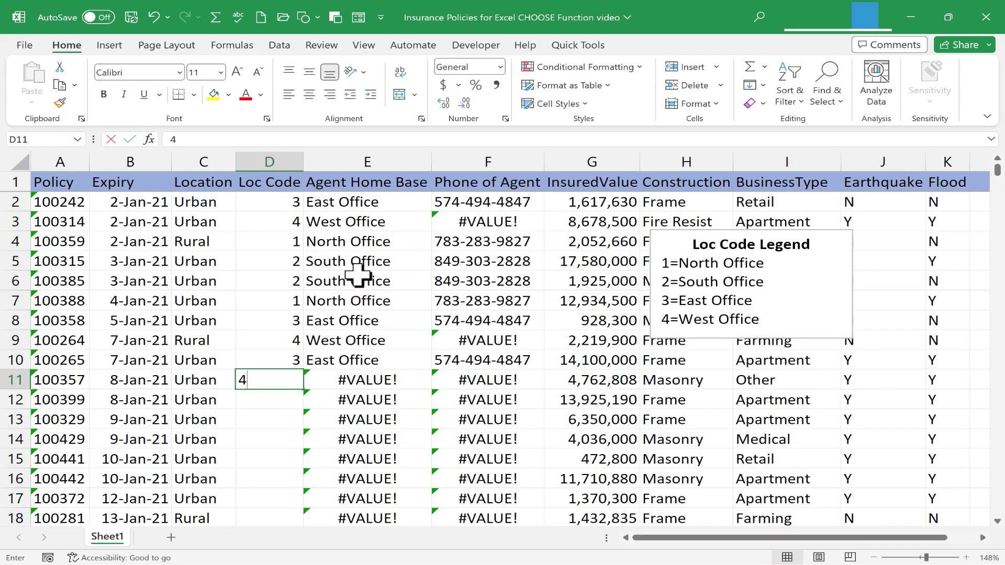
key("Return")
key("Return")
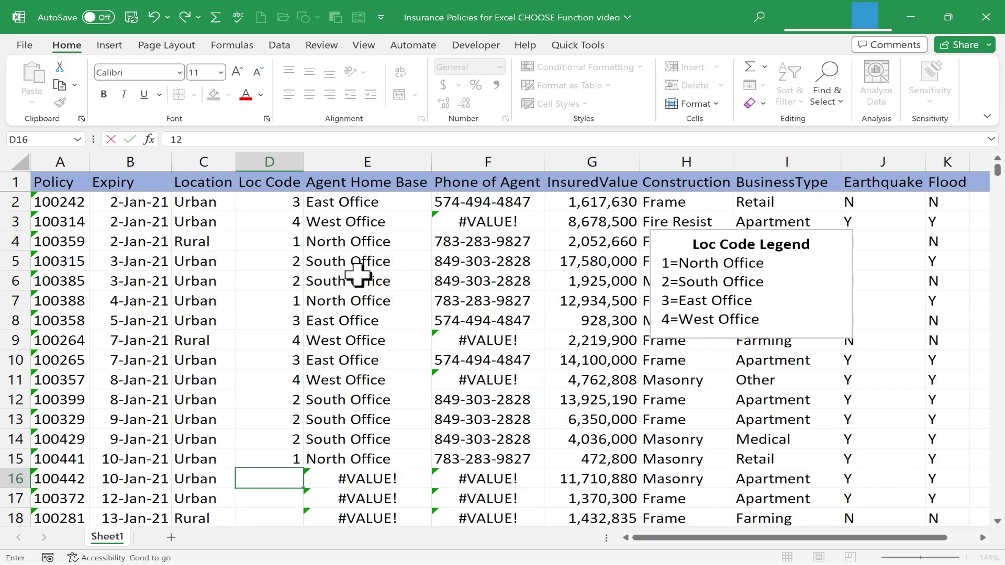
type("12")
key("Return")
key("Return")
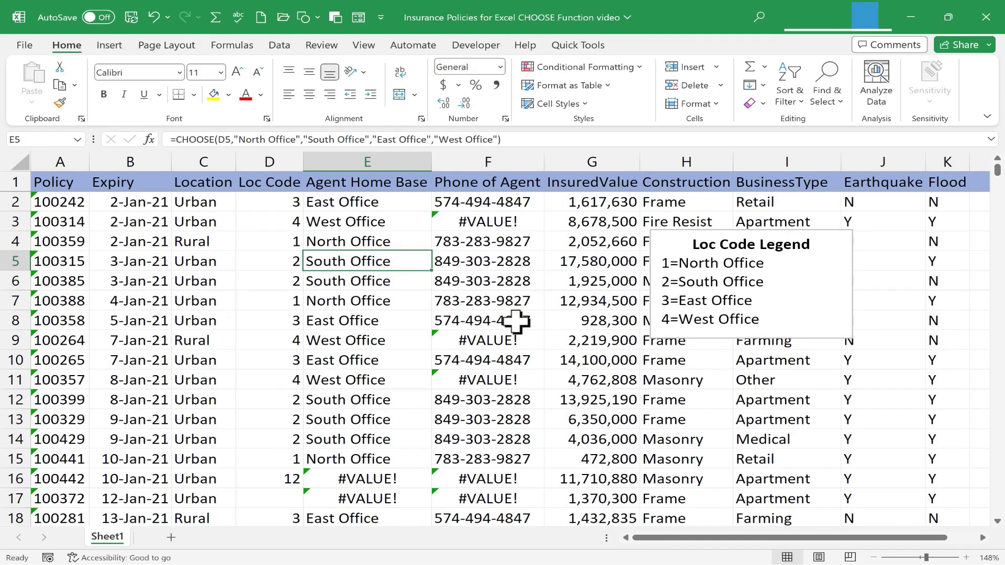
left_click(503, 199)
double_click(506, 199)
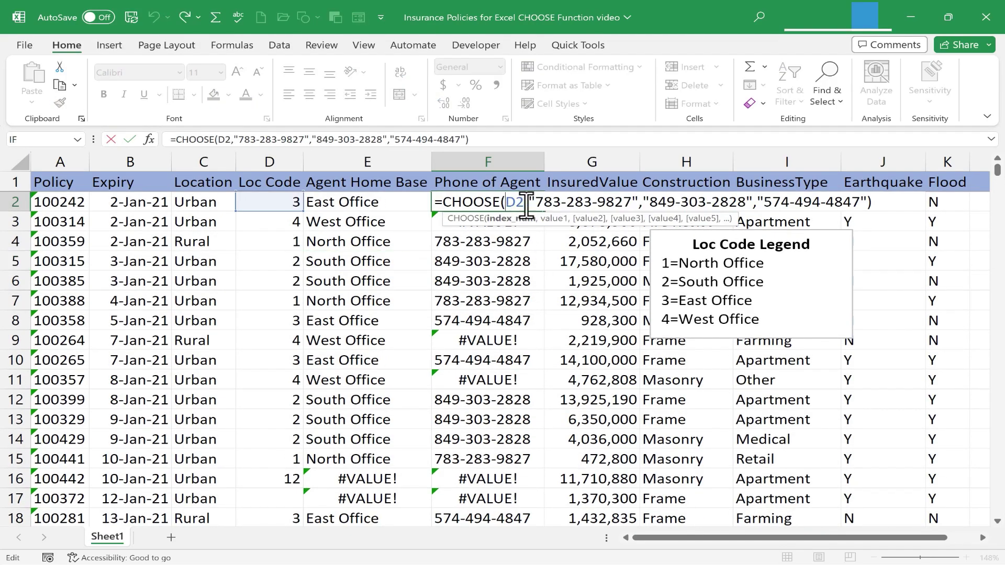
key("Escape")
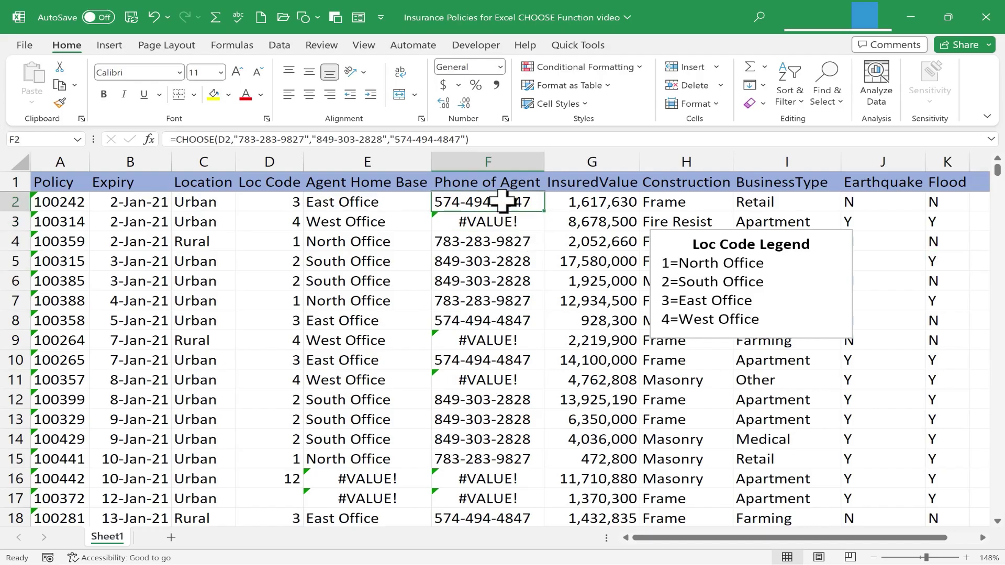
left_click(467, 140)
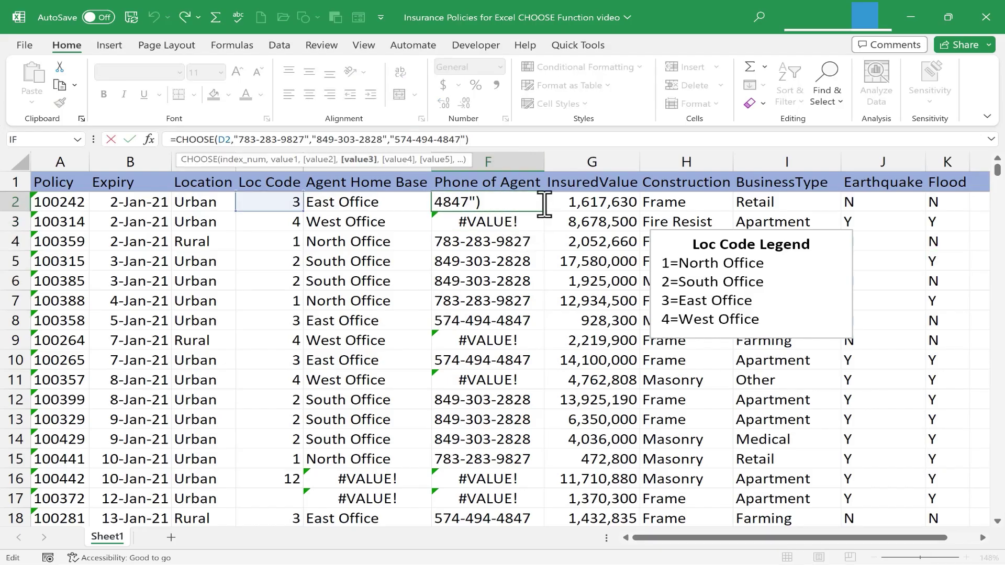
type(",\"")
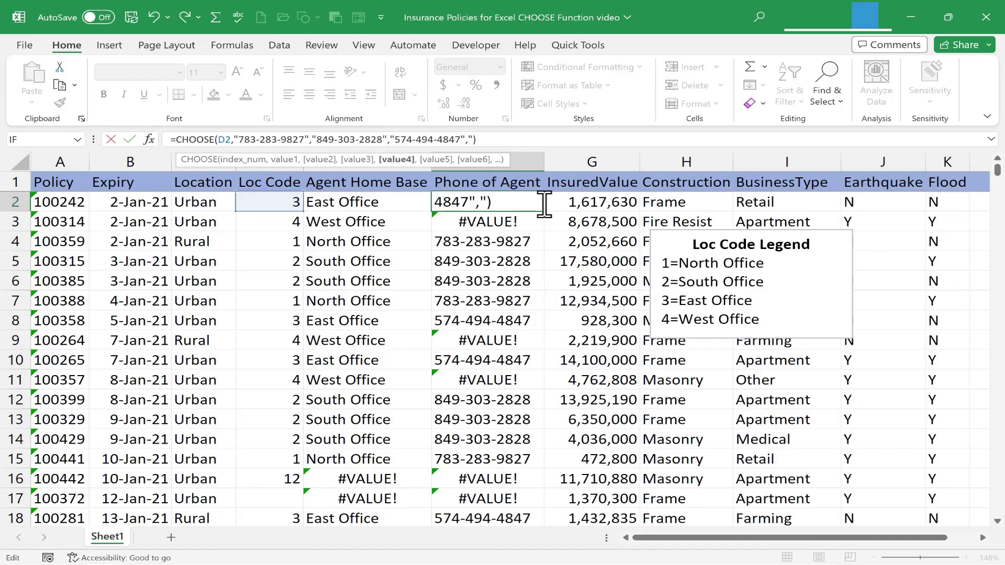
key("Return")
left_click(518, 203)
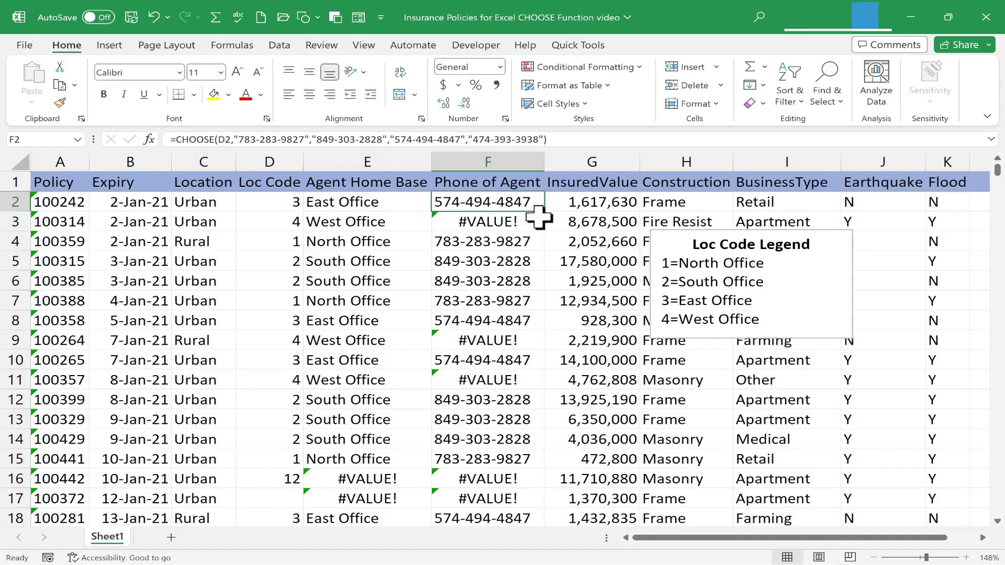
double_click(546, 213)
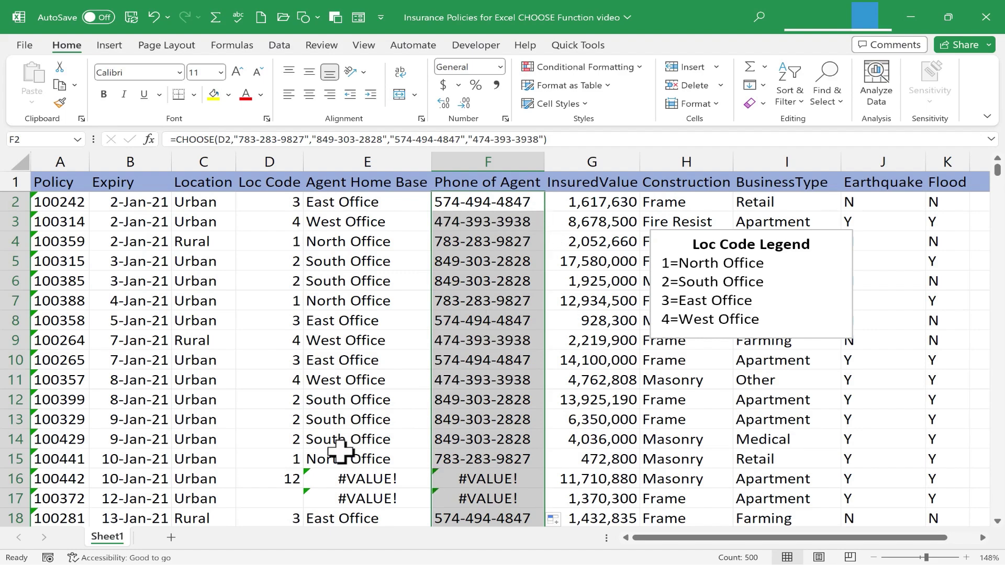
- Correct row 16's Loc Code from 12 to 4 and enter code 2 in row 17
left_click(271, 477)
type("4")
key("Return")
type("2")
key("Return")
- Enter Loc Codes 2, 1, 1, 3, 2, 2, 4 from D20 downward
scroll(288, 413, "down", 2)
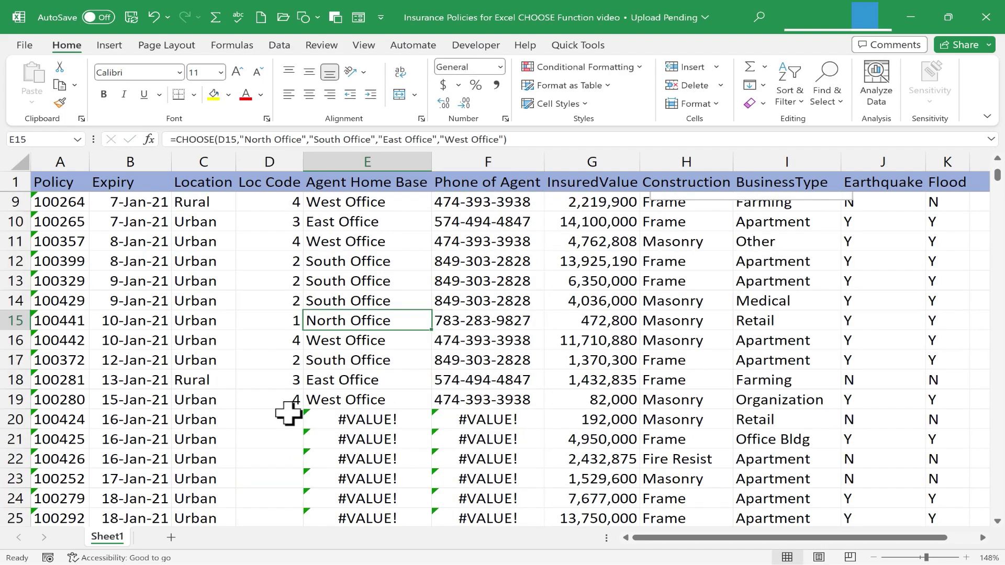
left_click(288, 413)
type("2")
key("Return")
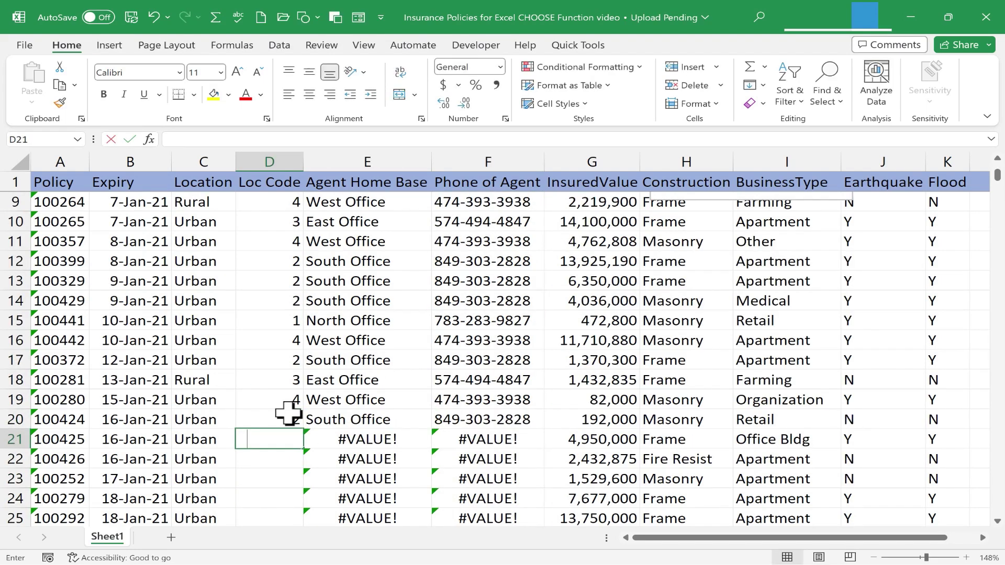
type("1")
key("Return")
type("1")
key("Return")
type("1")
key("Return")
type("3")
key("Return")
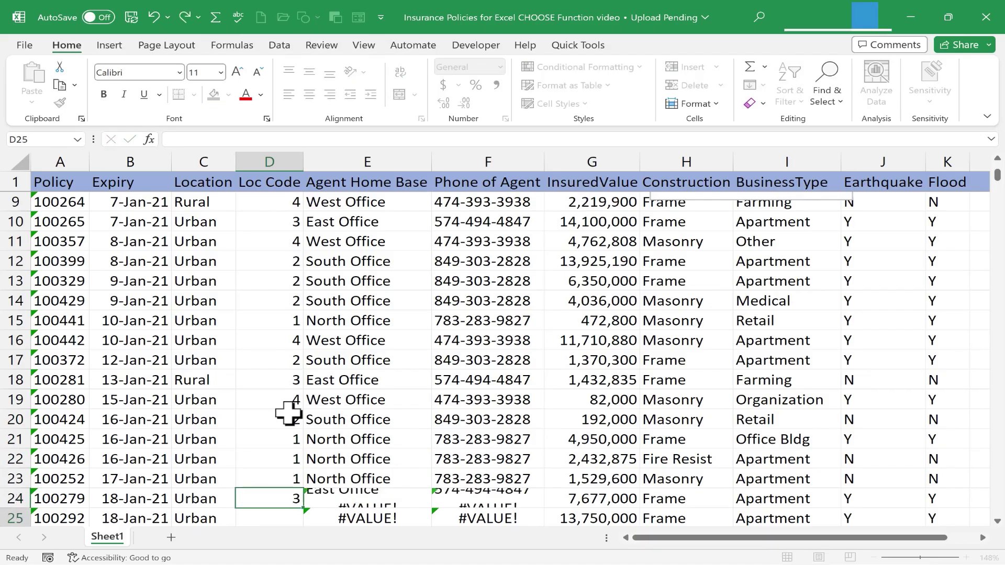
type("2")
key("Return")
type("2")
key("Return")
type("4")
key("Return")
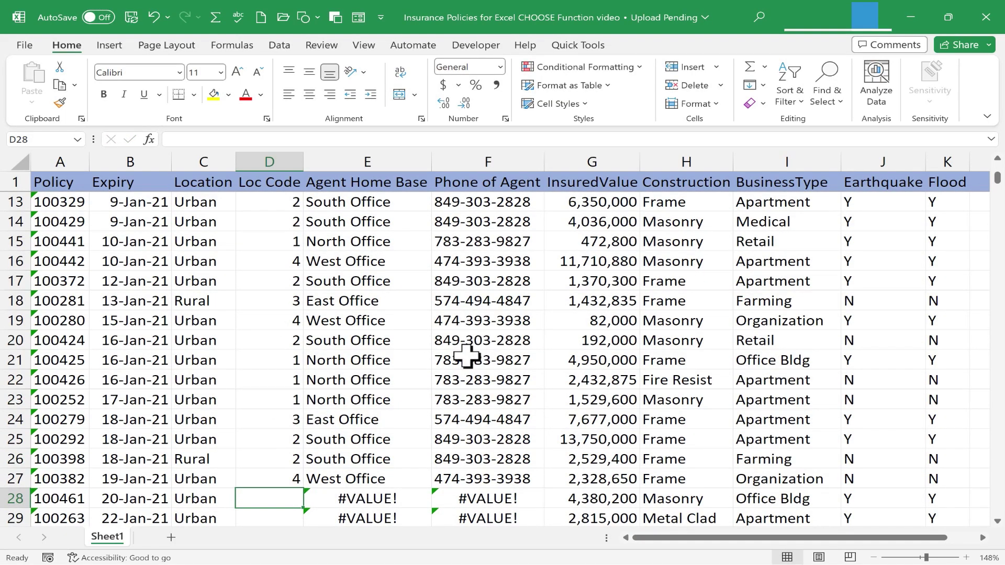